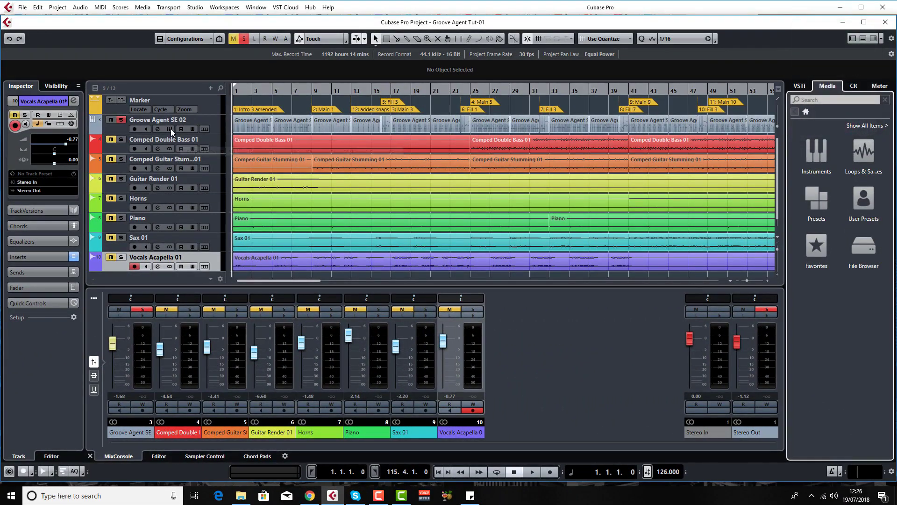
Open Groove Agent SE on the Groove Agent SE 02 track and check the kit menu.
click(258, 121)
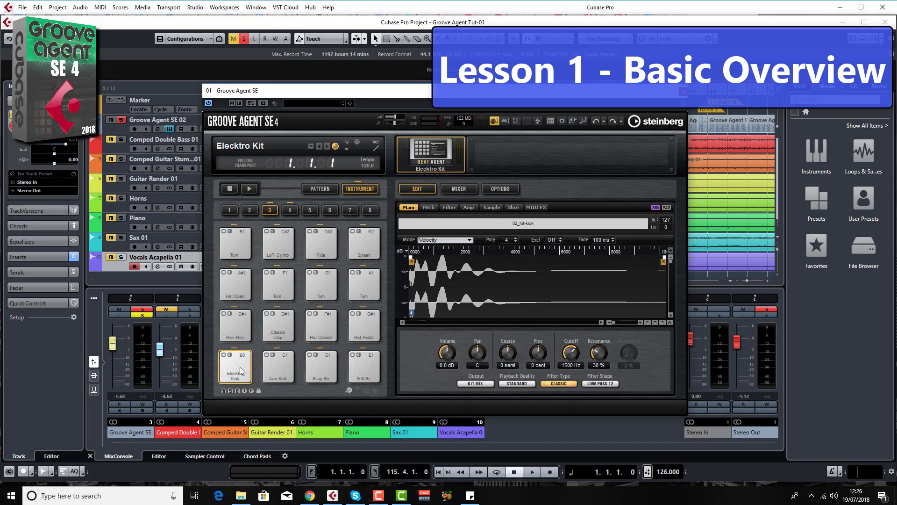
click(310, 147)
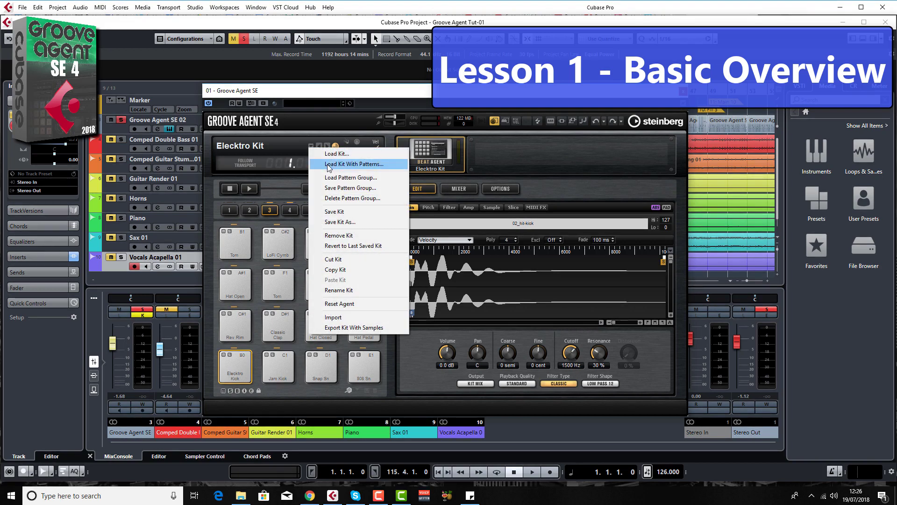
click(456, 242)
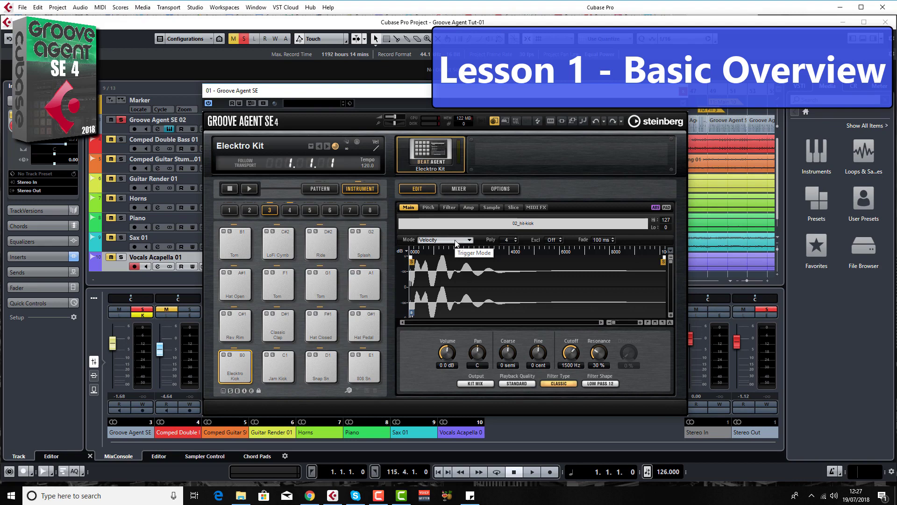
Browse the kick pad's Pitch, Amp, Sample, Slice and Main tabs, then switch to the mixer.
click(428, 206)
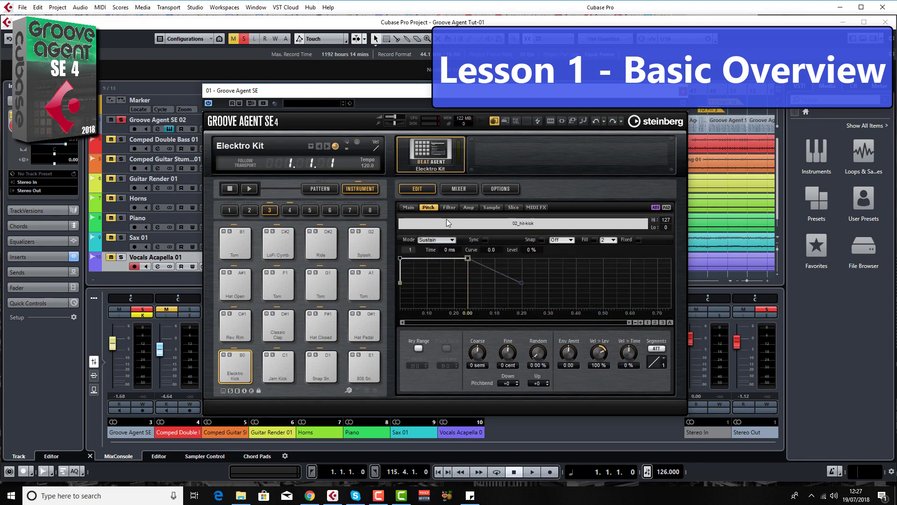
click(466, 209)
click(486, 209)
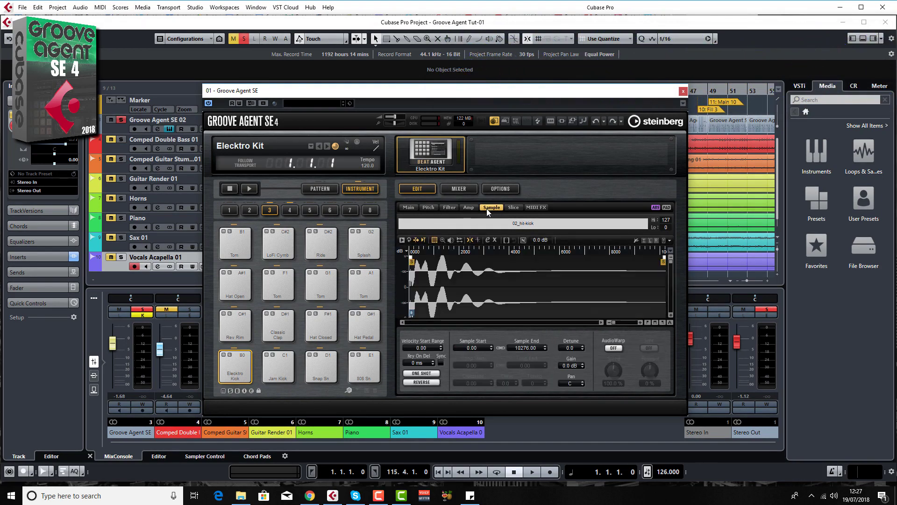
click(511, 208)
click(416, 208)
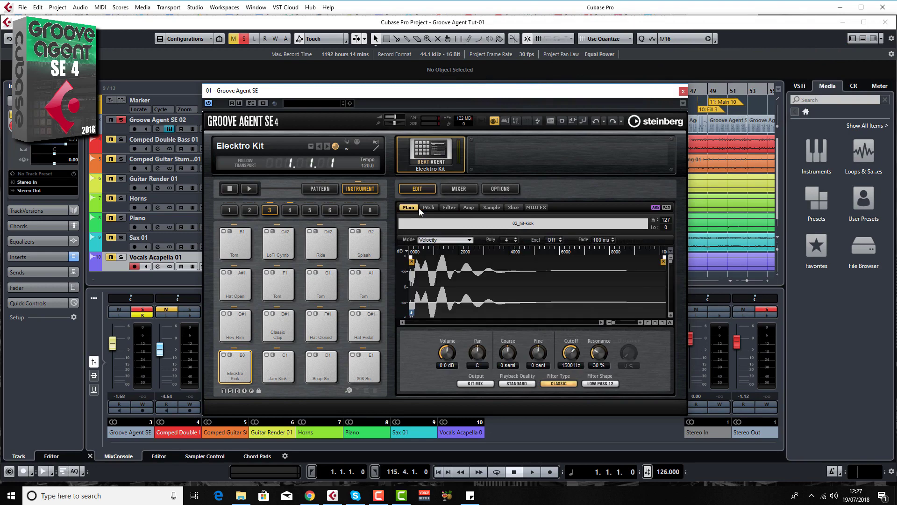
click(458, 190)
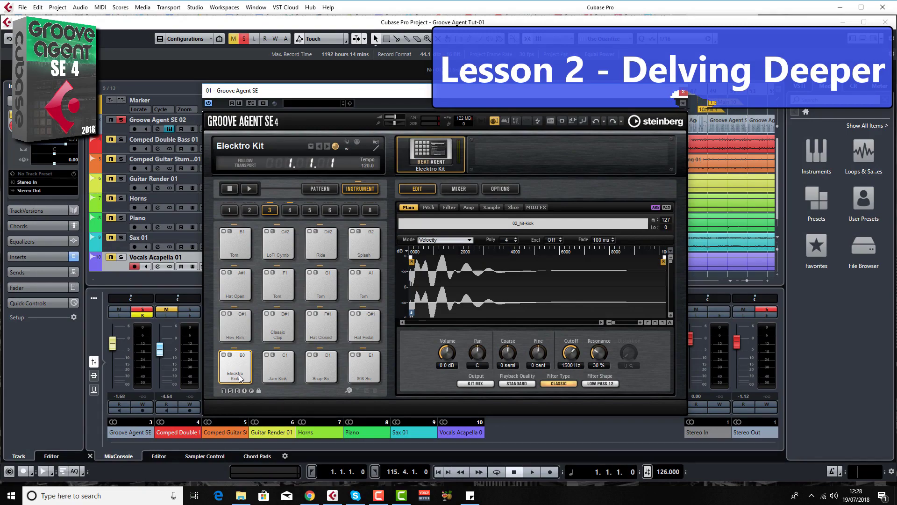
Show the Elecktro Kick pad's trigger Mode choices, currently Velocity.
click(444, 241)
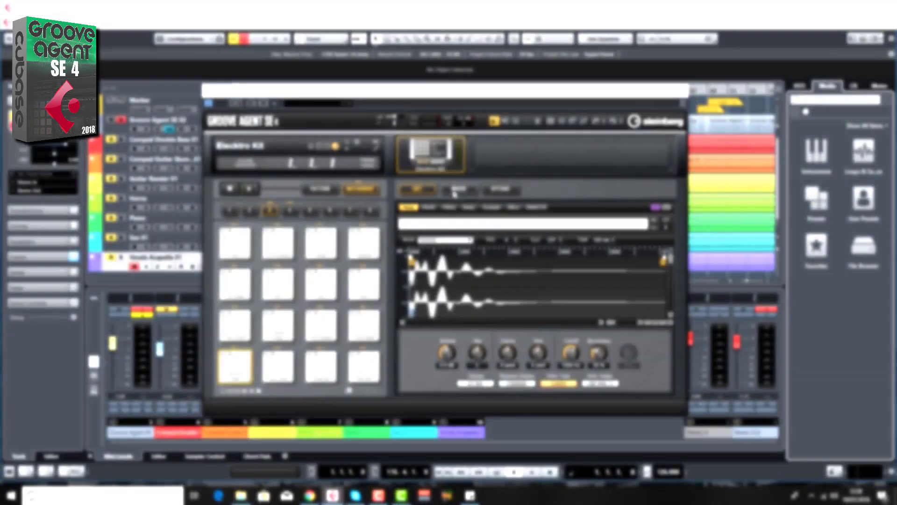
Look over the AUX and Elecktro Kit mixer channels, ending on the Agent Bus 1–4 page.
click(458, 189)
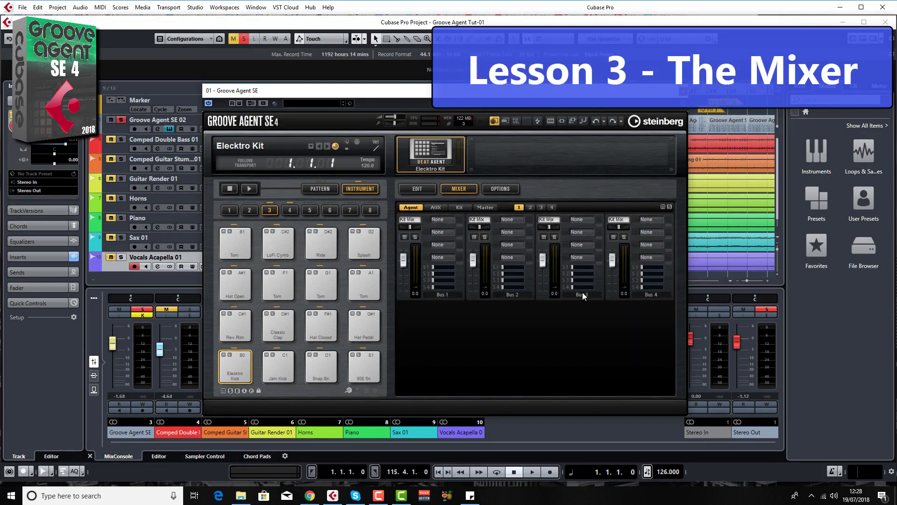
click(436, 208)
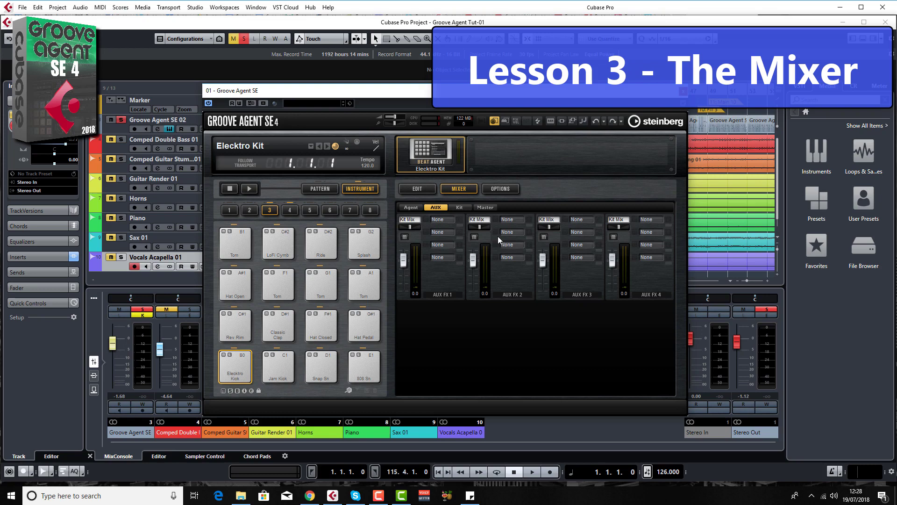
click(465, 208)
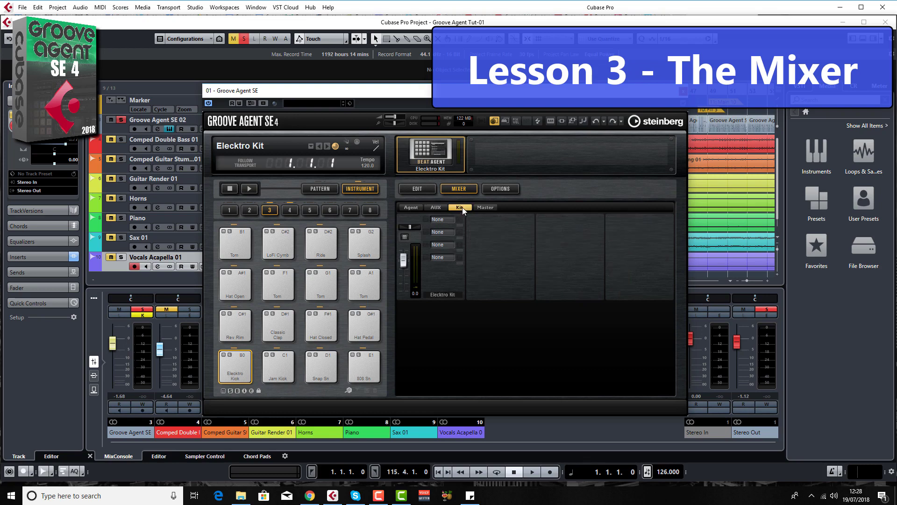
click(436, 207)
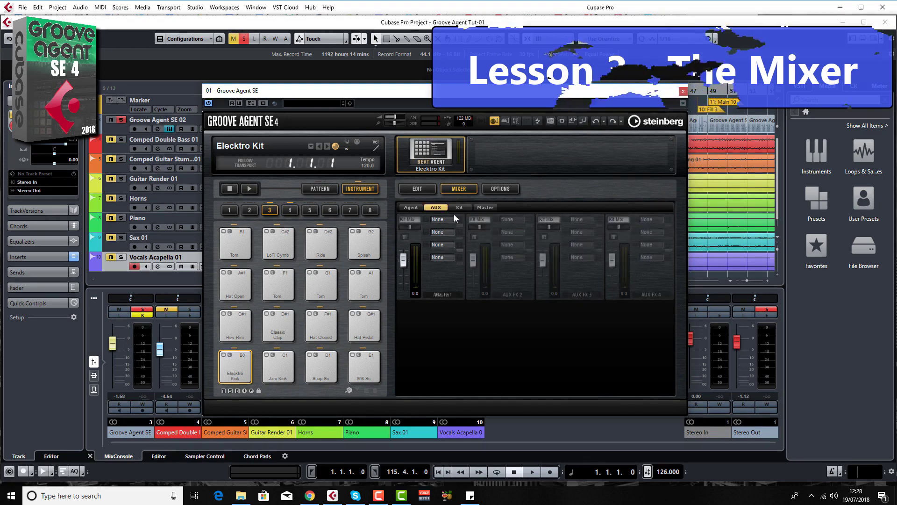
click(414, 208)
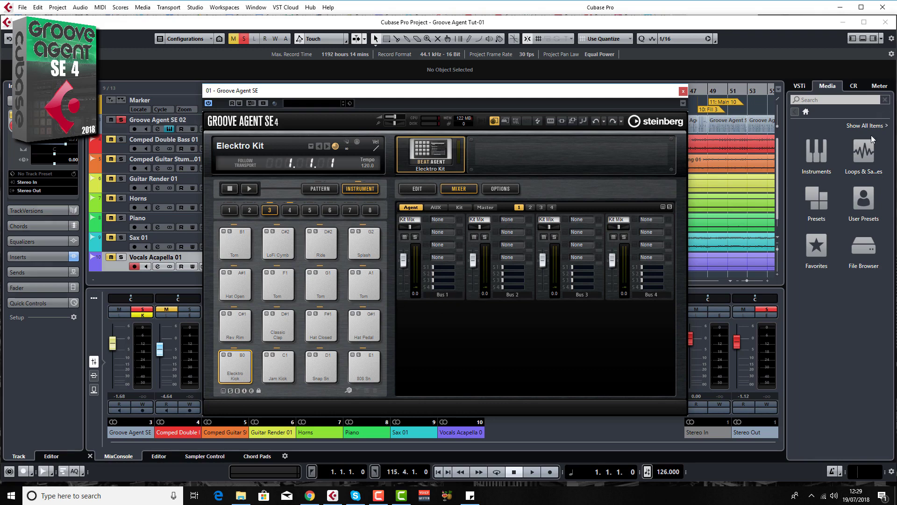
Inspect the Groove Agent SE 02 track's output routing, then close the Groove Agent window.
click(154, 119)
click(47, 190)
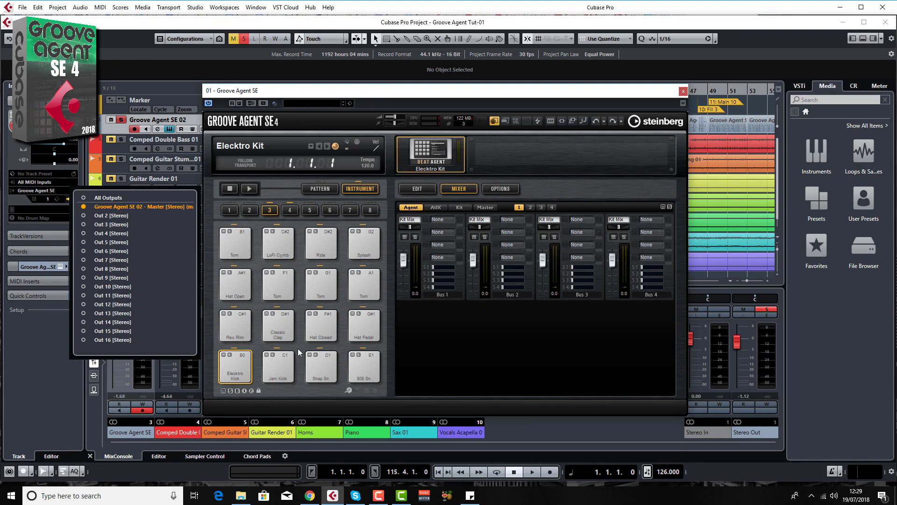
click(443, 411)
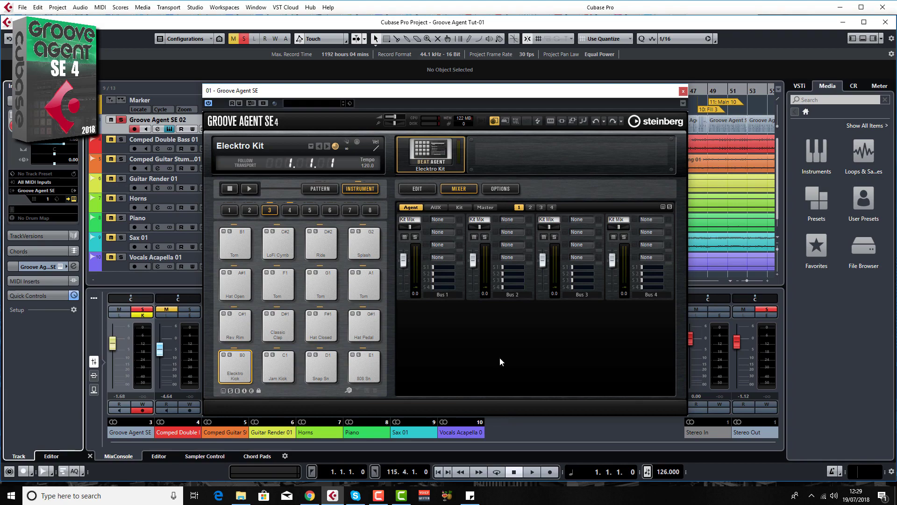
key(Escape)
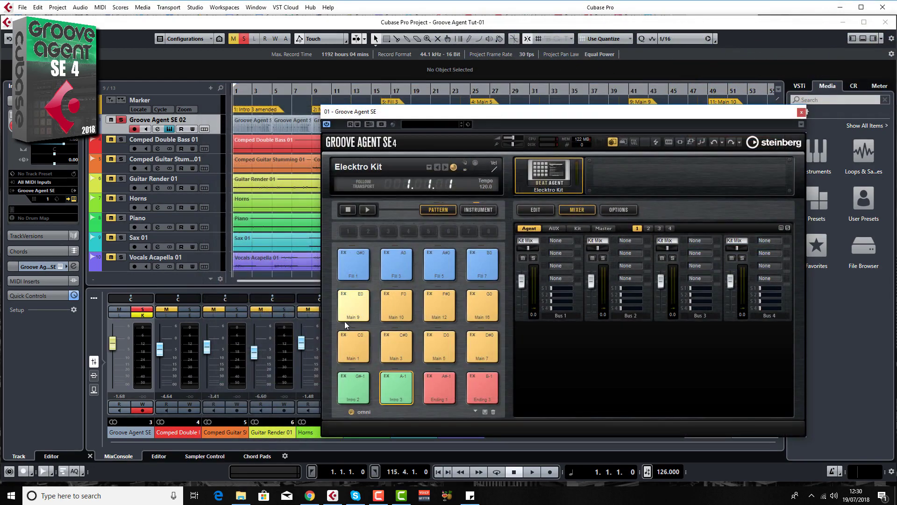
Select the Main 1 pattern pad and view the drum part's MIDI notes in the Key Editor.
click(354, 351)
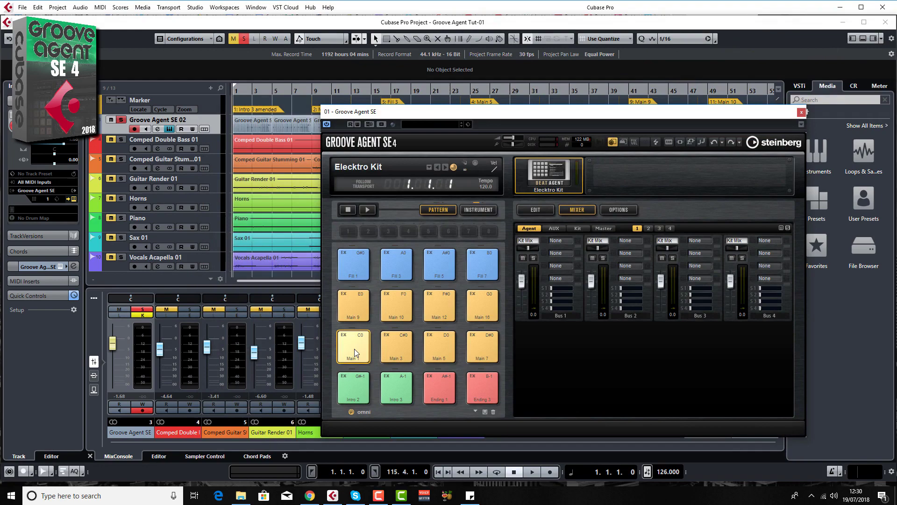
double_click(255, 126)
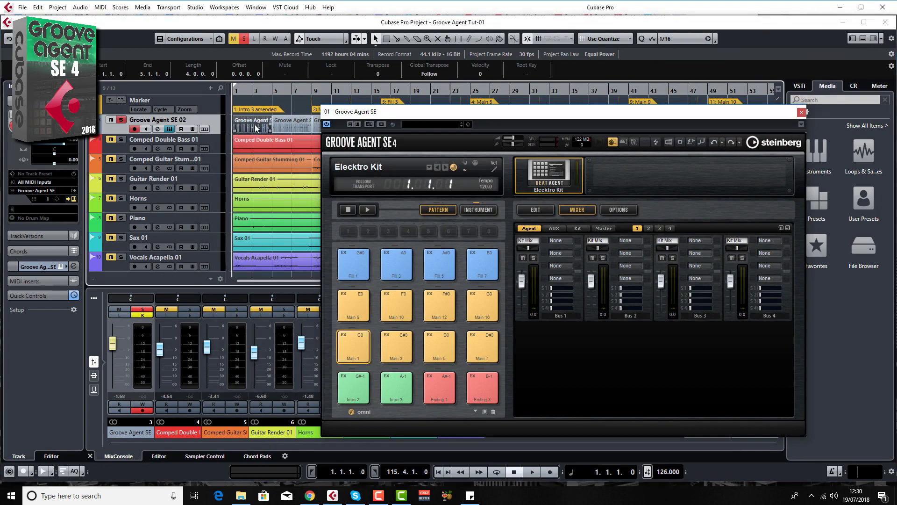
click(801, 112)
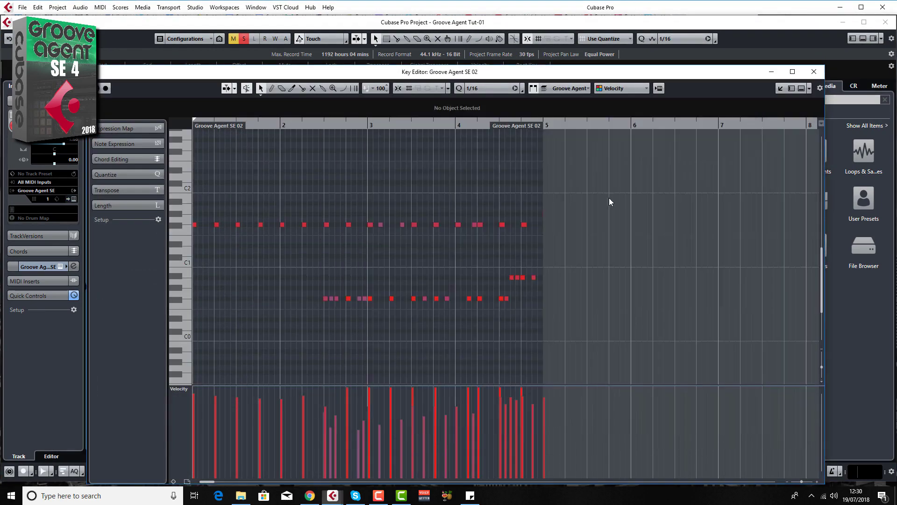
click(814, 71)
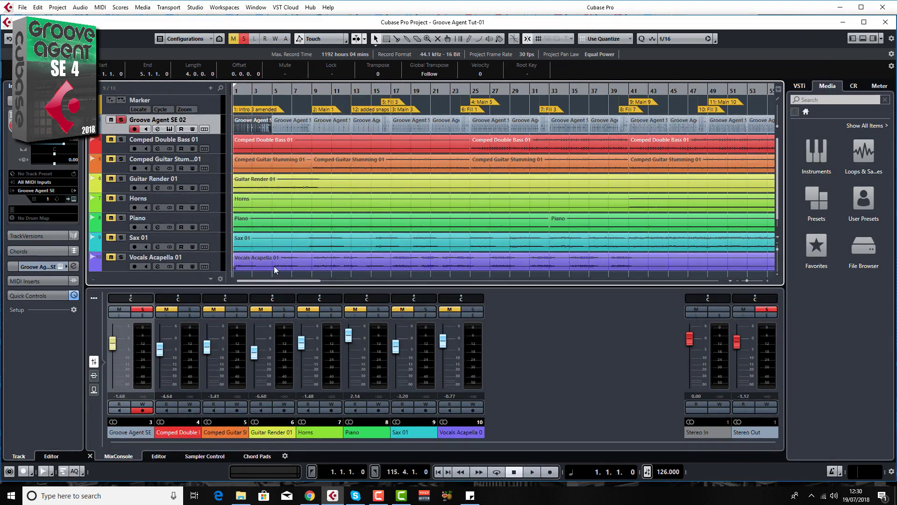
Recheck the drum notes, then reopen Groove Agent SE with the Forgive Me kit.
click(170, 129)
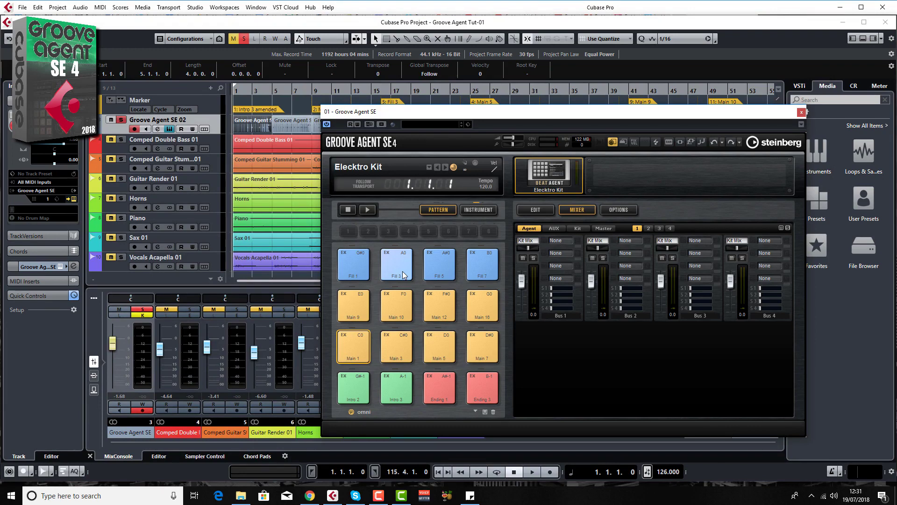
key(ctrl+e)
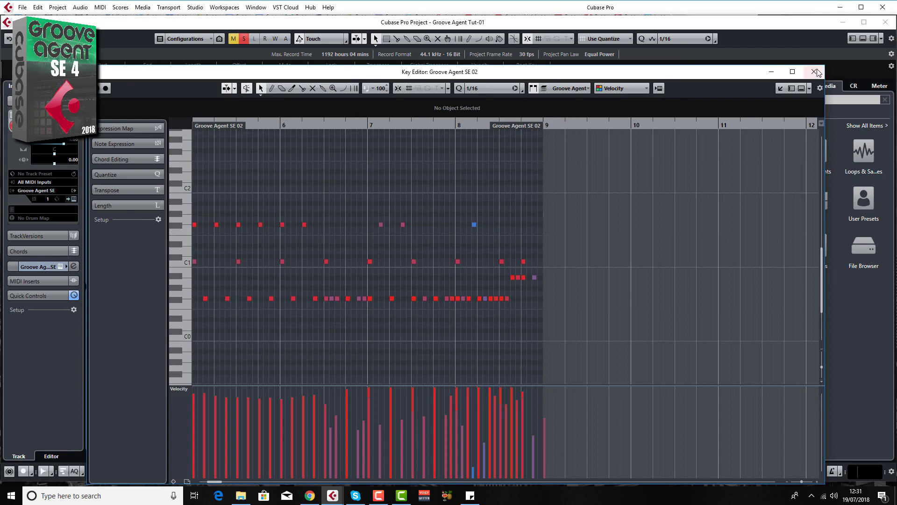
key(Escape)
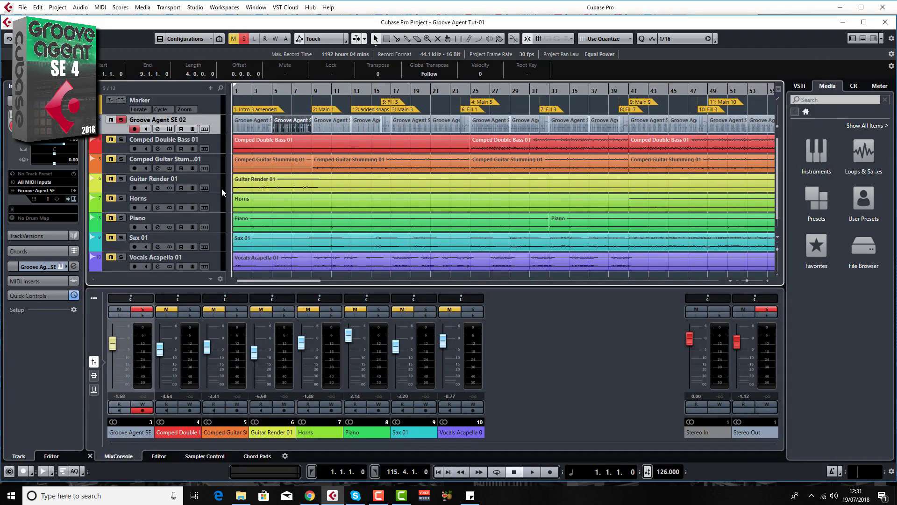
click(169, 128)
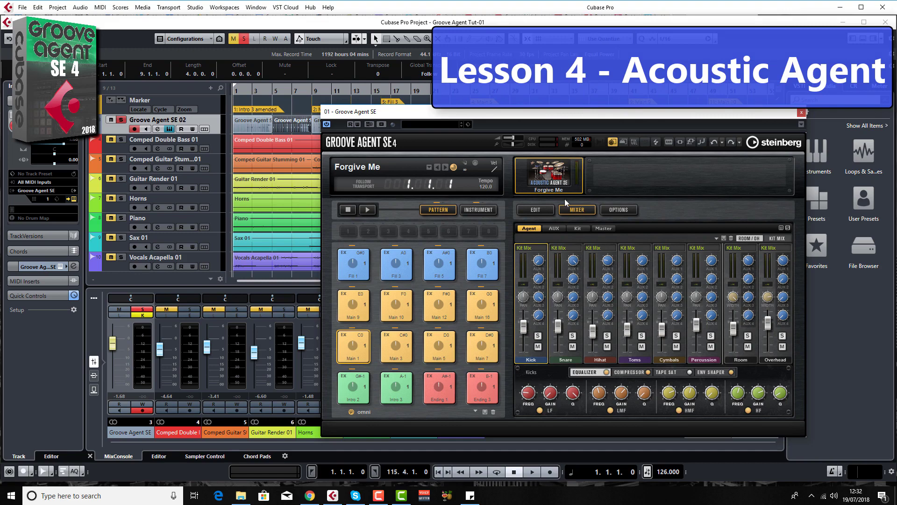
View the Forgive Me kit's individual drum pads, mixer channels with EQ, and AUX effects.
click(532, 212)
click(477, 209)
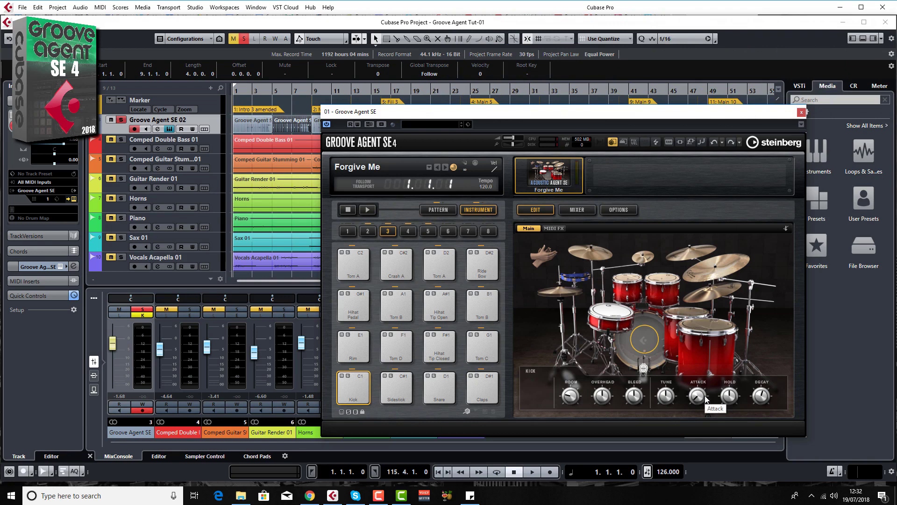
click(578, 210)
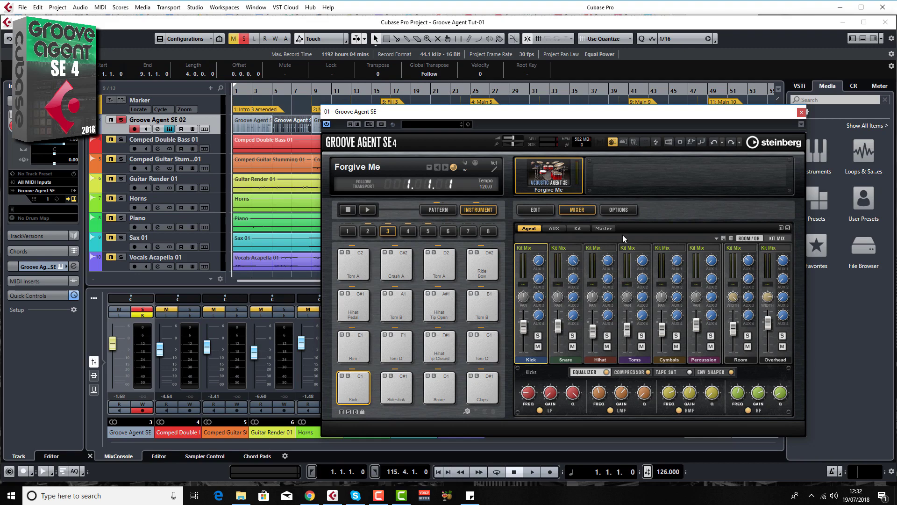
click(560, 227)
click(438, 209)
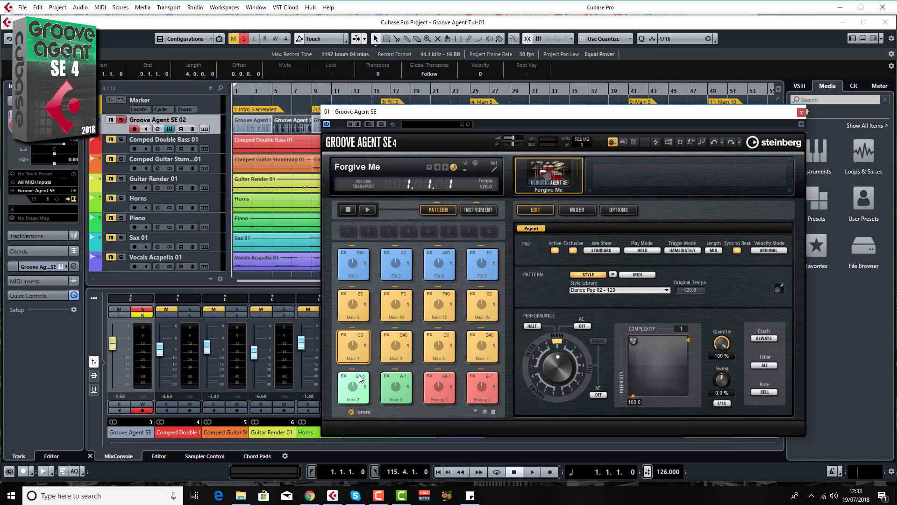
click(357, 356)
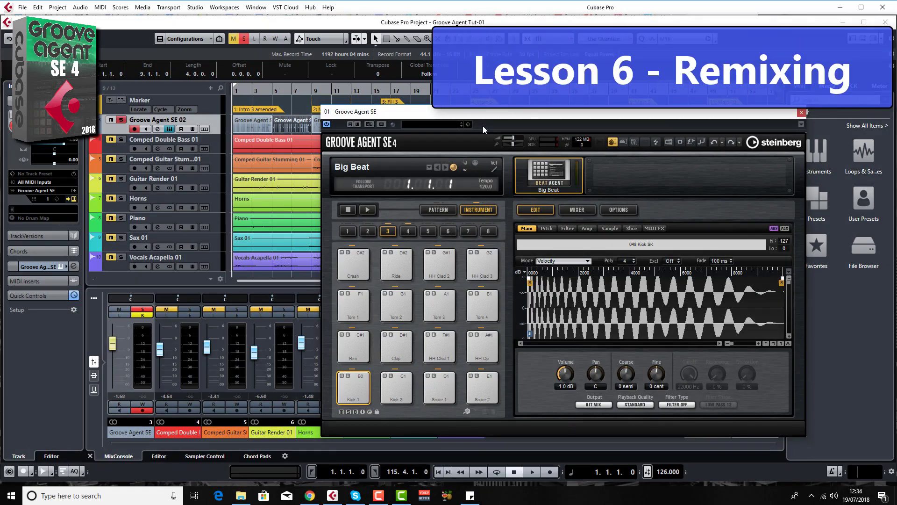
Drop Vocals Acapella 01 onto the Kick 1 pad, slice it at transients, and close Groove Agent.
drag(268, 260, 353, 393)
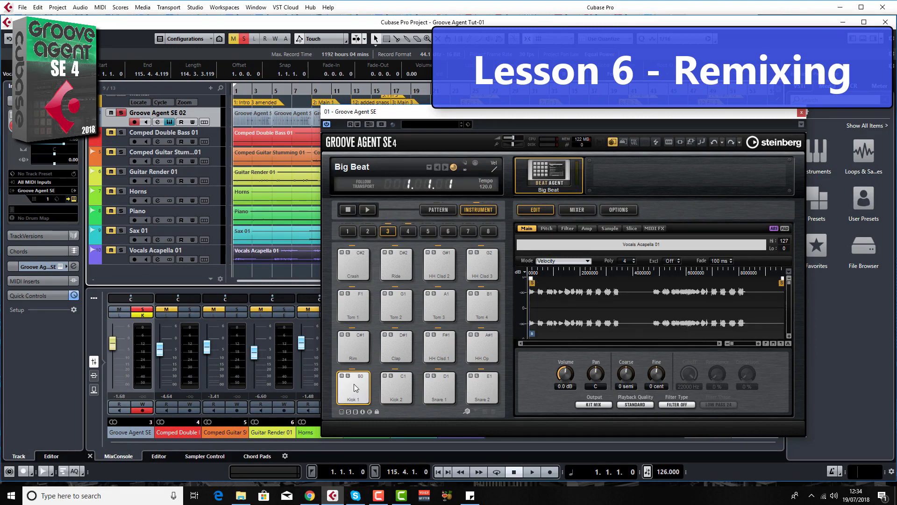
click(632, 229)
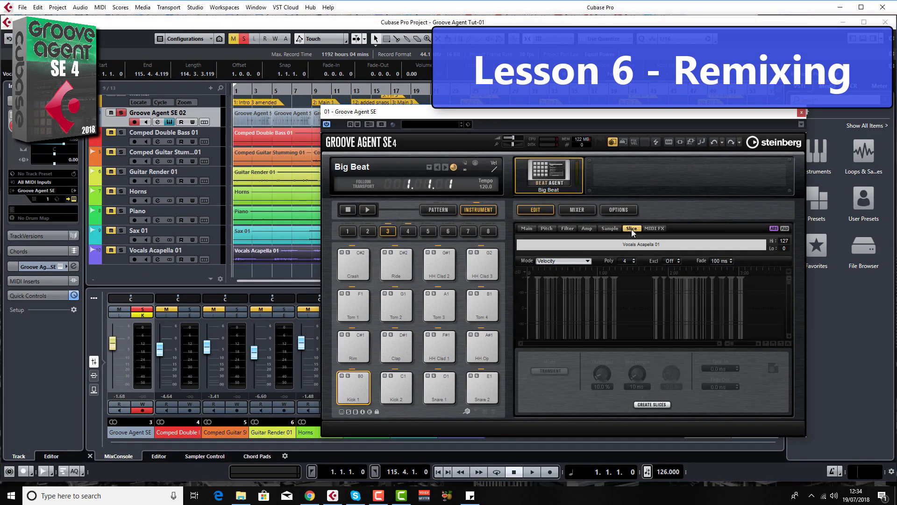
click(652, 405)
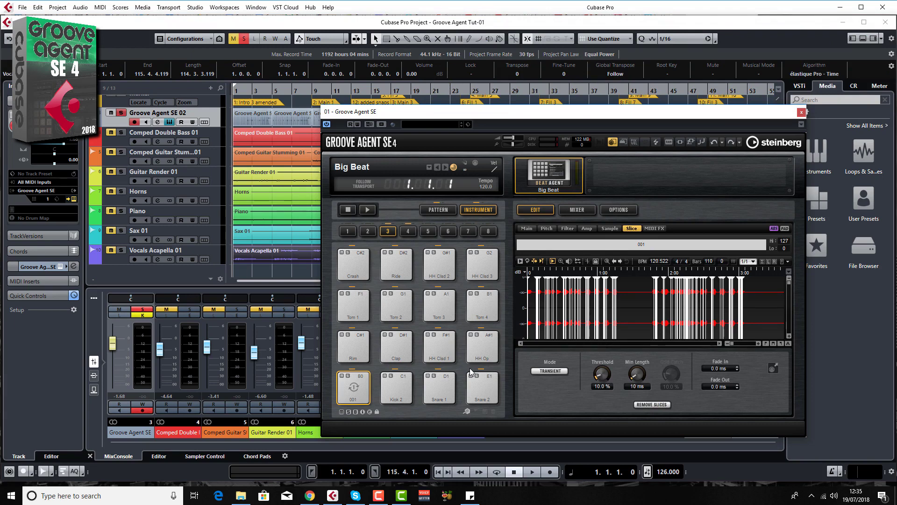
click(801, 112)
click(338, 189)
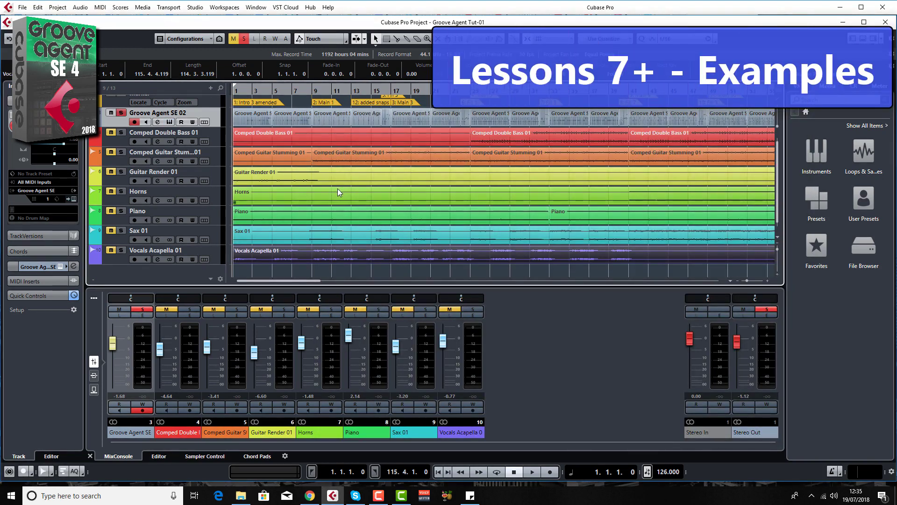